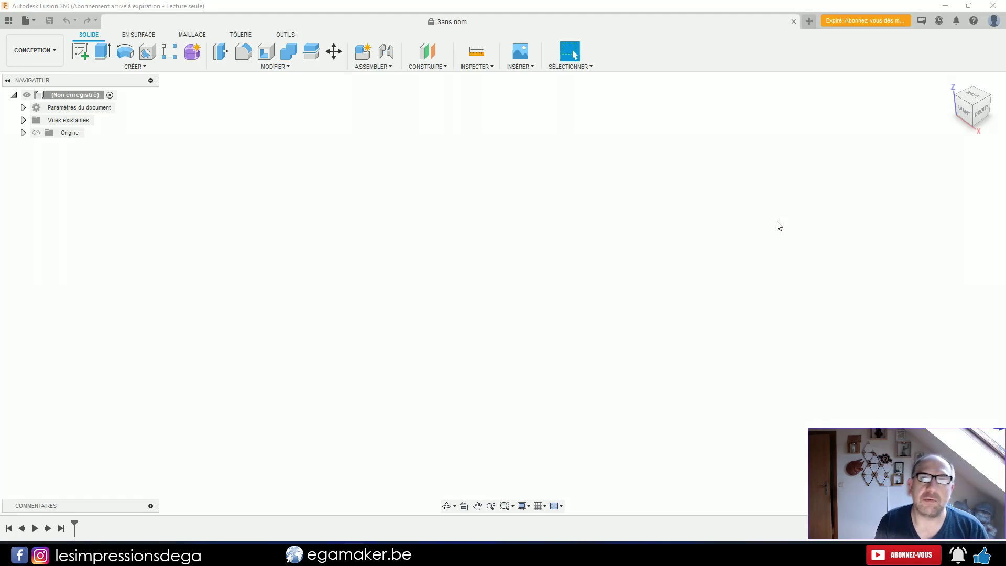
Follow the expired-subscription notice's subscribe link to Autodesk's Fusion 360 pricing page
click(859, 21)
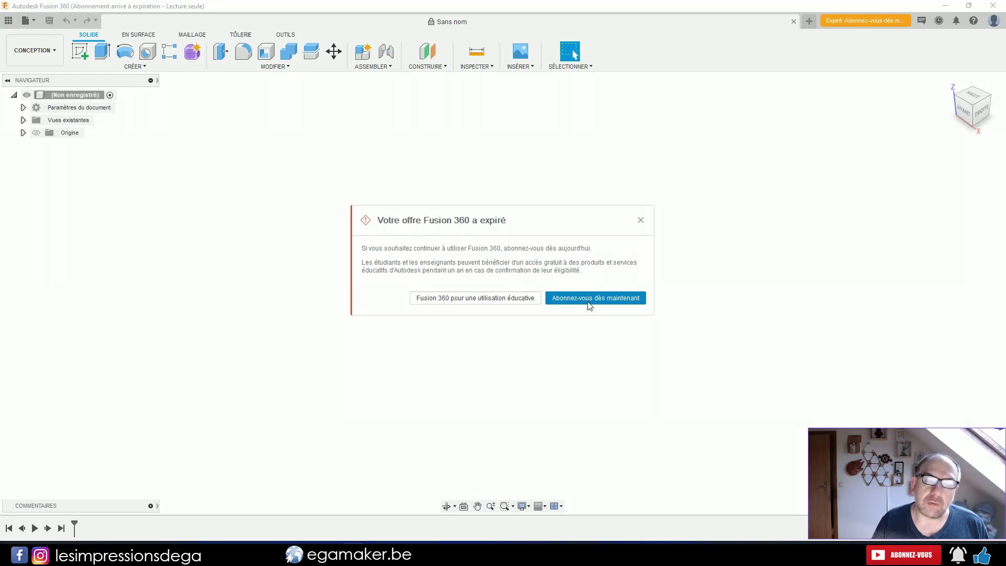
click(588, 297)
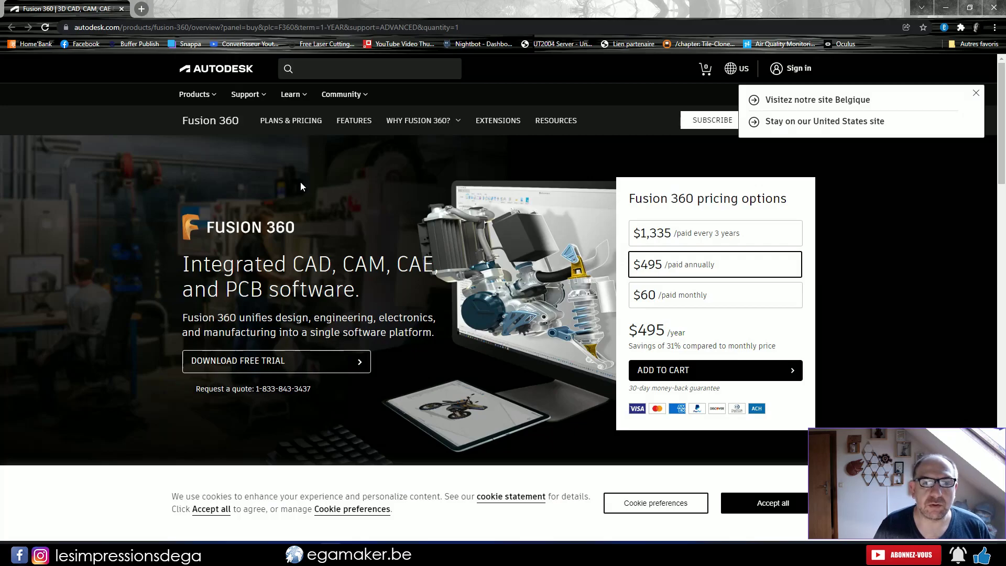
Look over the Fusion 360 pricing page, then sign in to the Autodesk account
scroll(149, 320, down, 7)
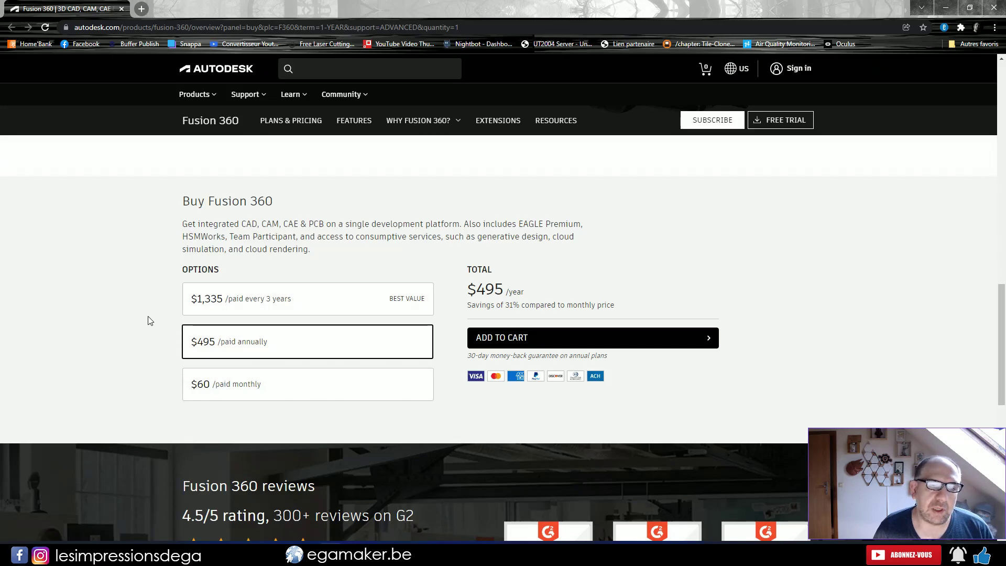
scroll(148, 318, up, 7)
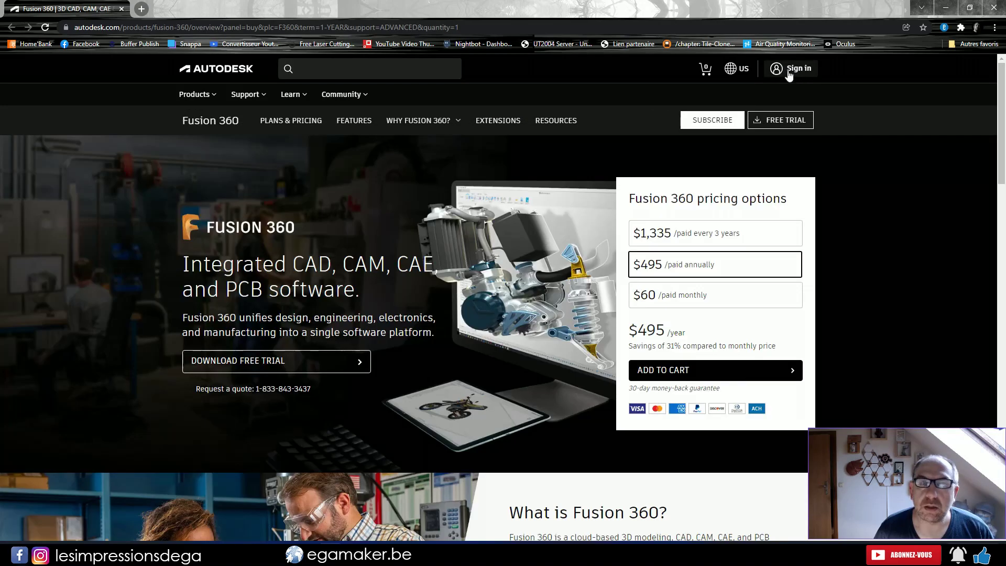
click(789, 73)
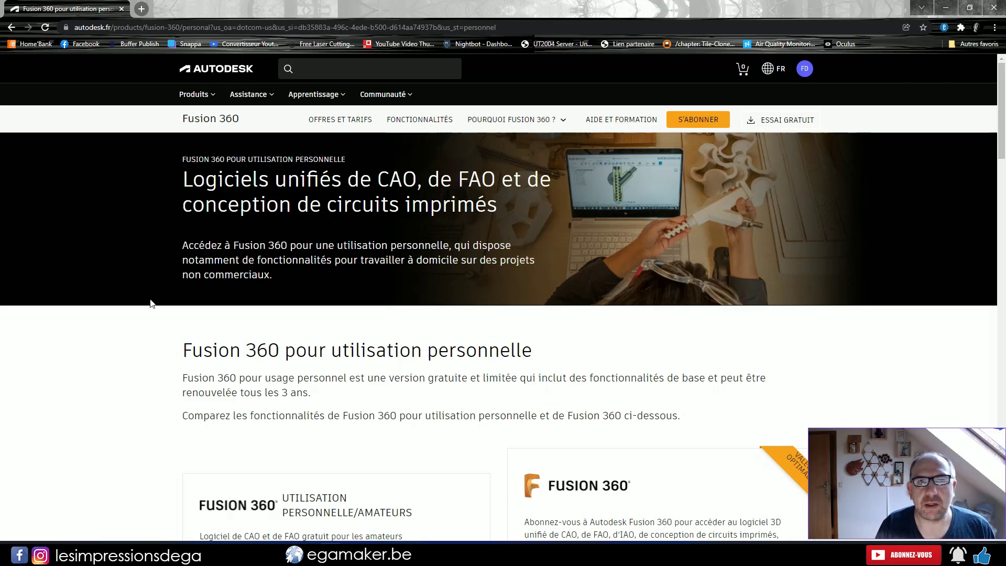
scroll(150, 303, down, 5)
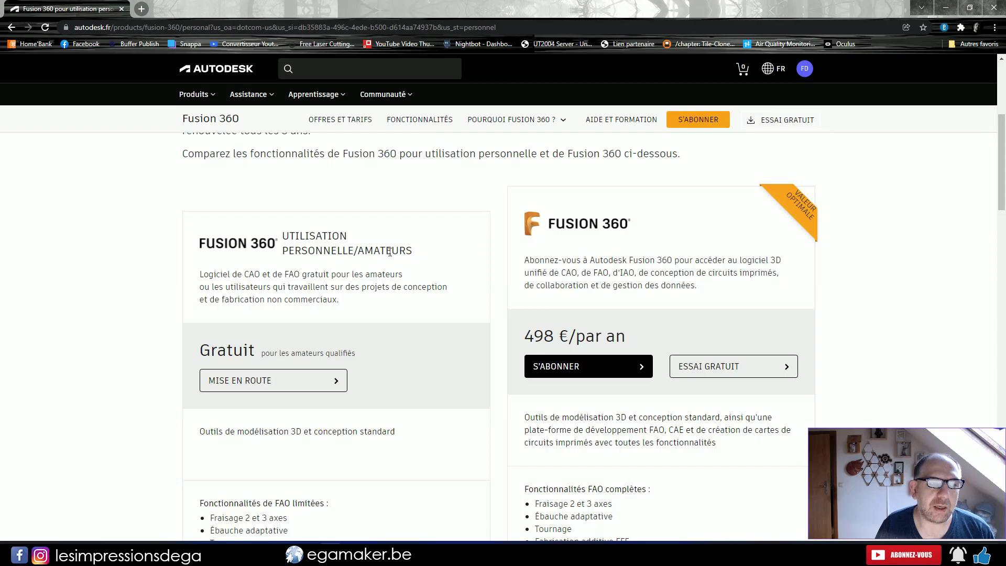
scroll(134, 261, down, 7)
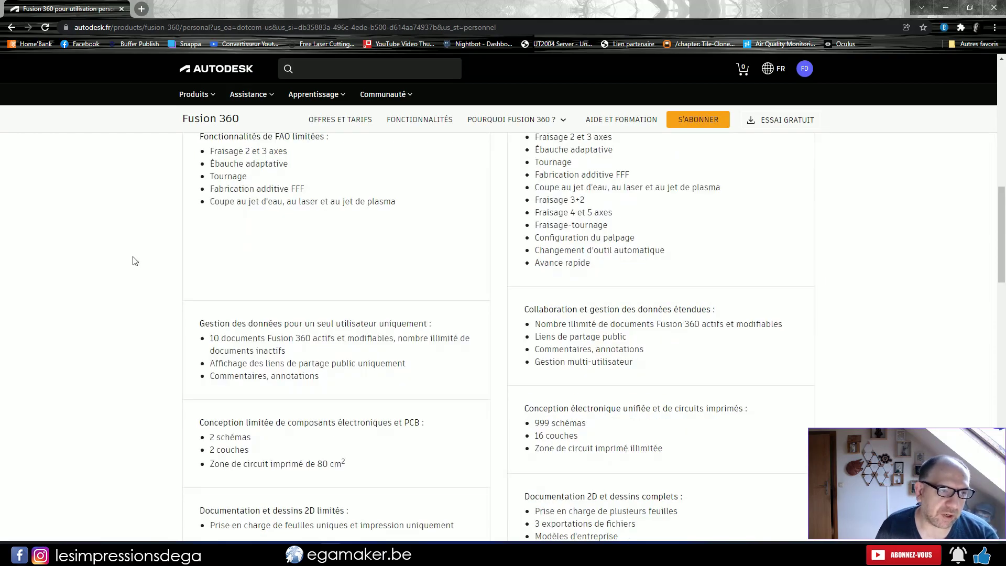
scroll(134, 260, up, 1)
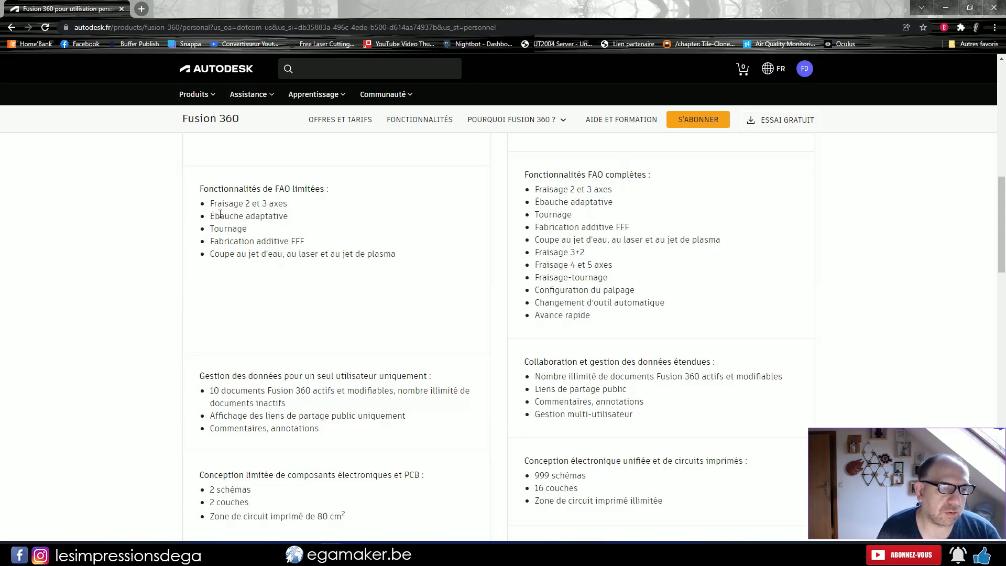
scroll(219, 279, down, 4)
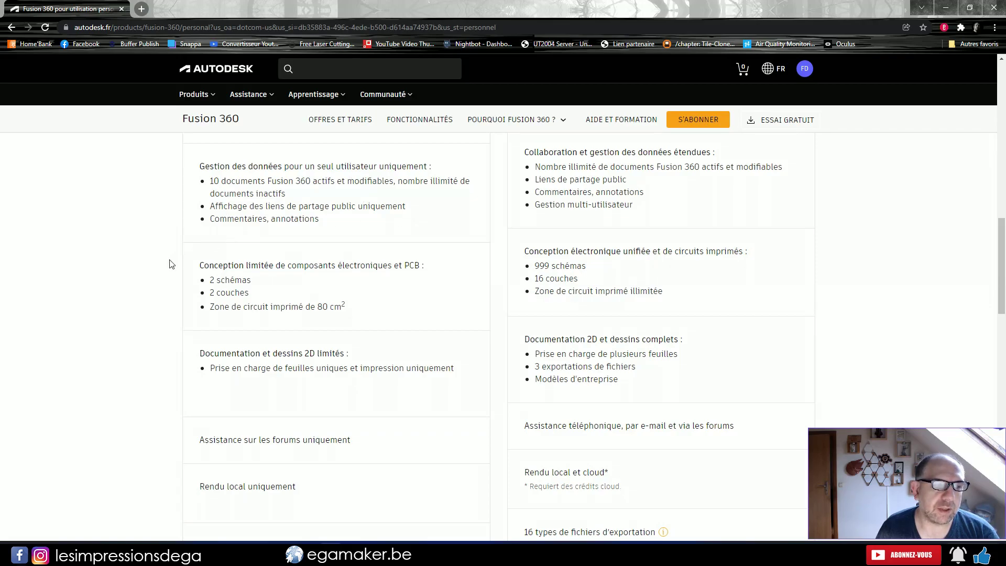
scroll(169, 264, down, 5)
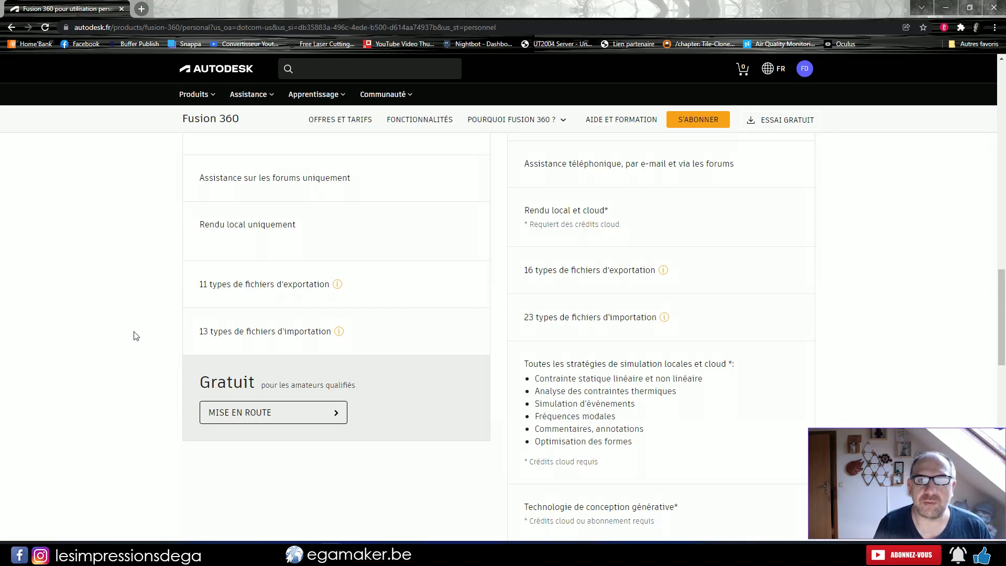
click(281, 417)
Submit the personal-use form, then close Chrome to return to Fusion 360
click(247, 430)
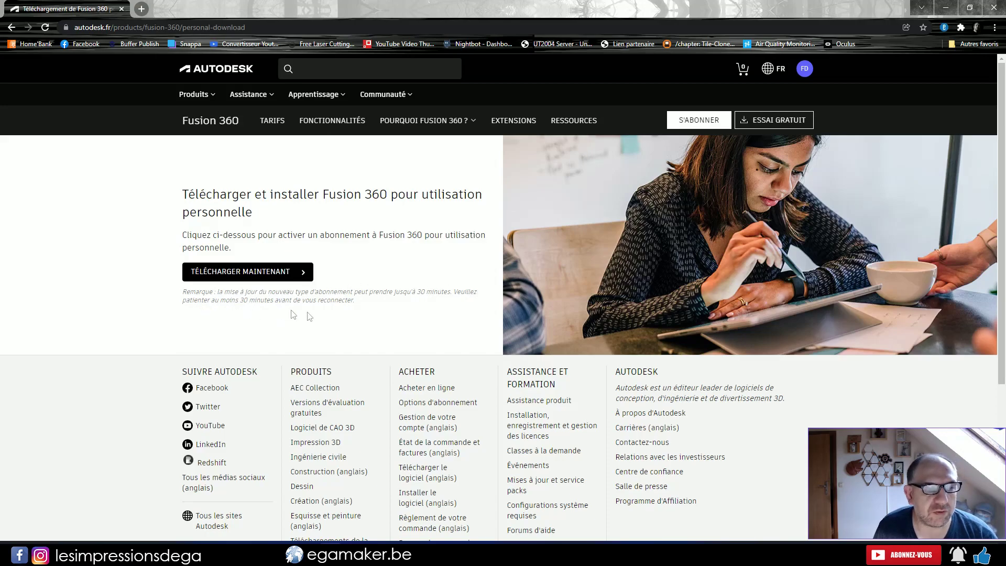
click(997, 11)
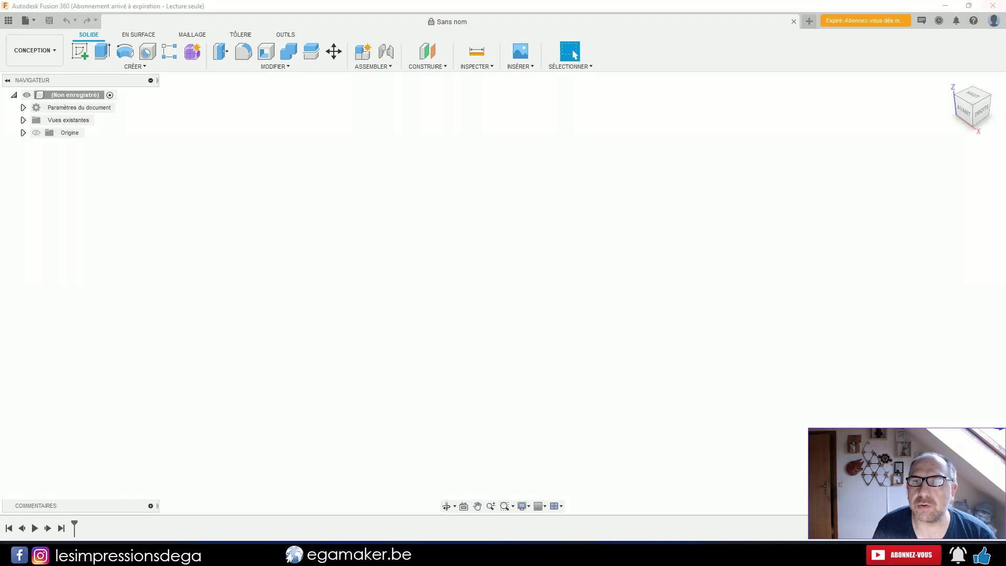
Restart Fusion 360 under the Personal licence and show the project's document list
click(992, 5)
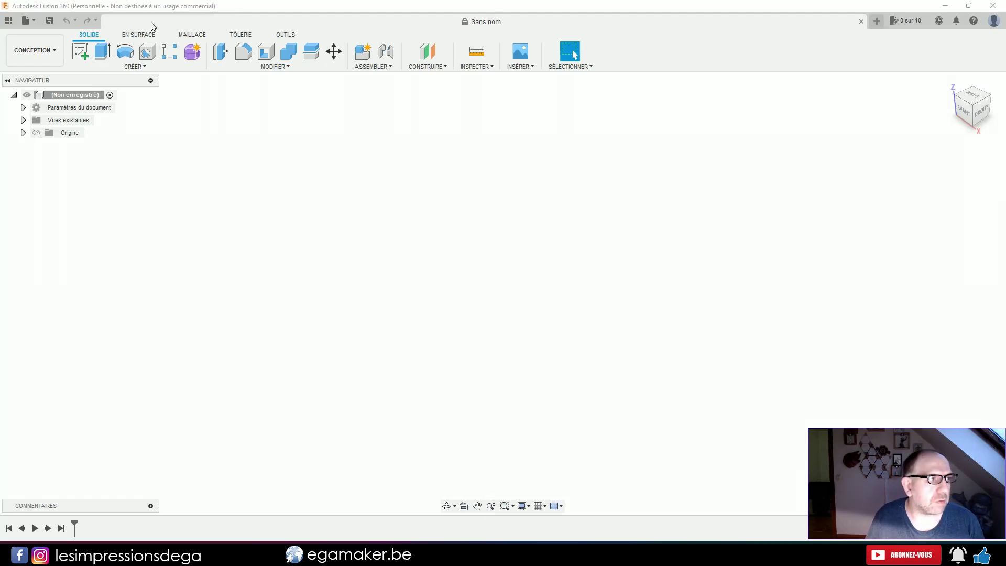
click(9, 22)
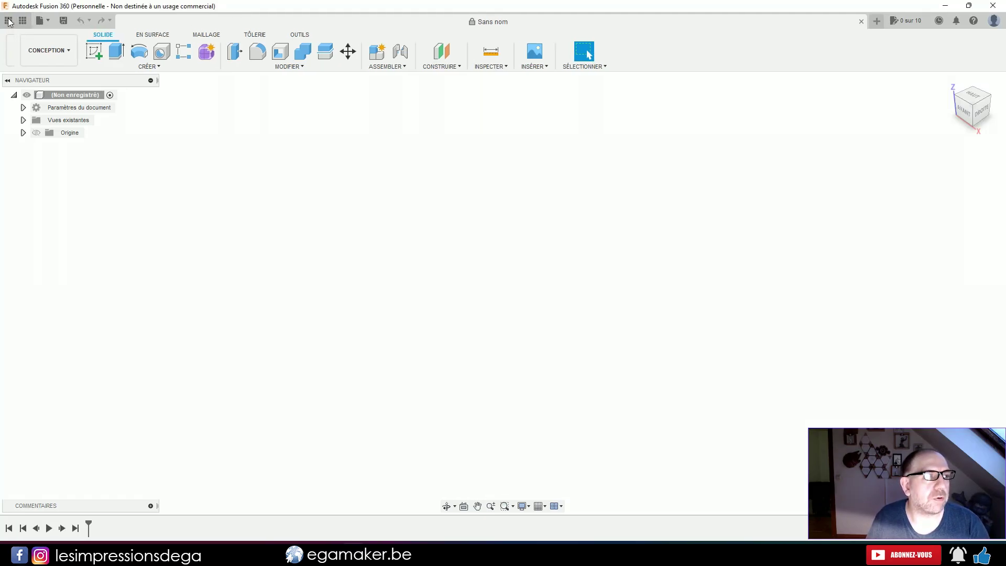
scroll(111, 252, down, 5)
scroll(111, 252, down, 5)
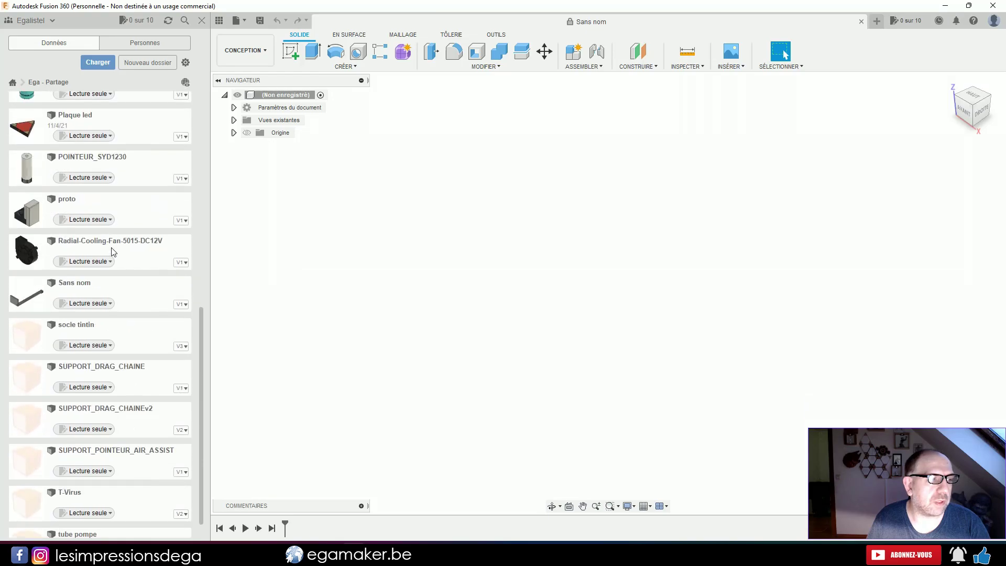
scroll(98, 325, up, 5)
scroll(98, 325, up, 2)
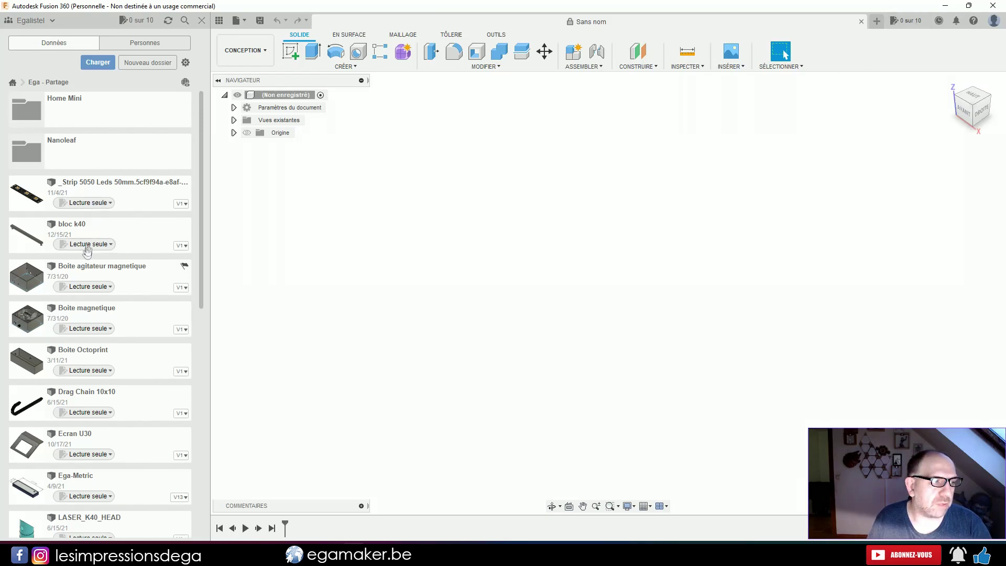
scroll(82, 278, down, 1)
scroll(82, 277, down, 3)
scroll(82, 277, down, 2)
scroll(82, 278, down, 4)
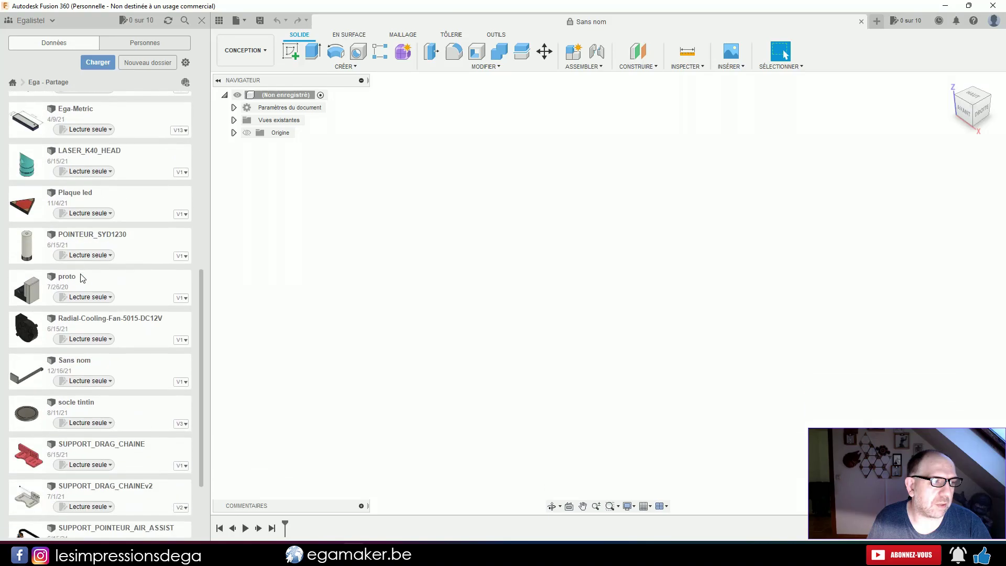
scroll(82, 278, down, 3)
scroll(82, 278, up, 4)
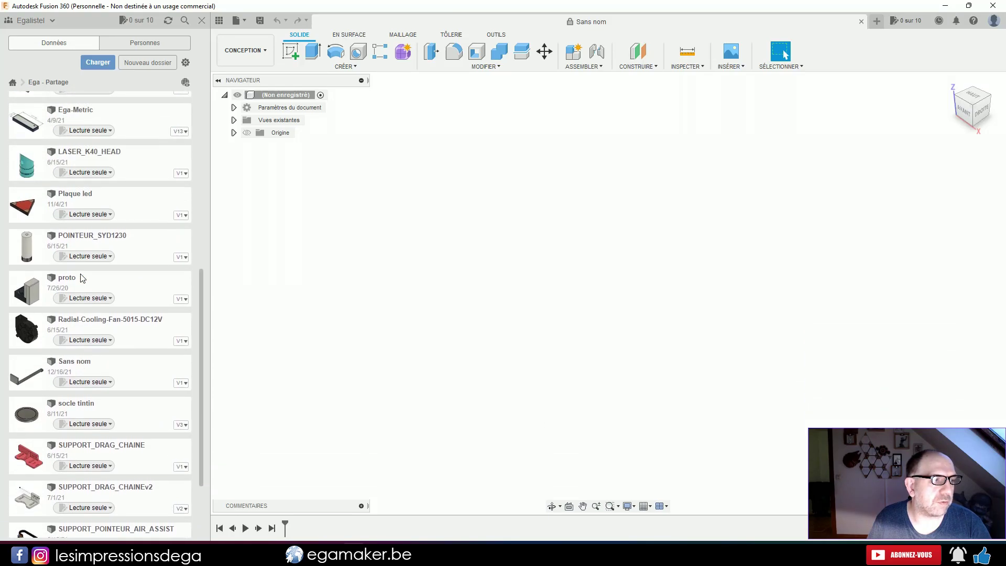
scroll(104, 223, up, 4)
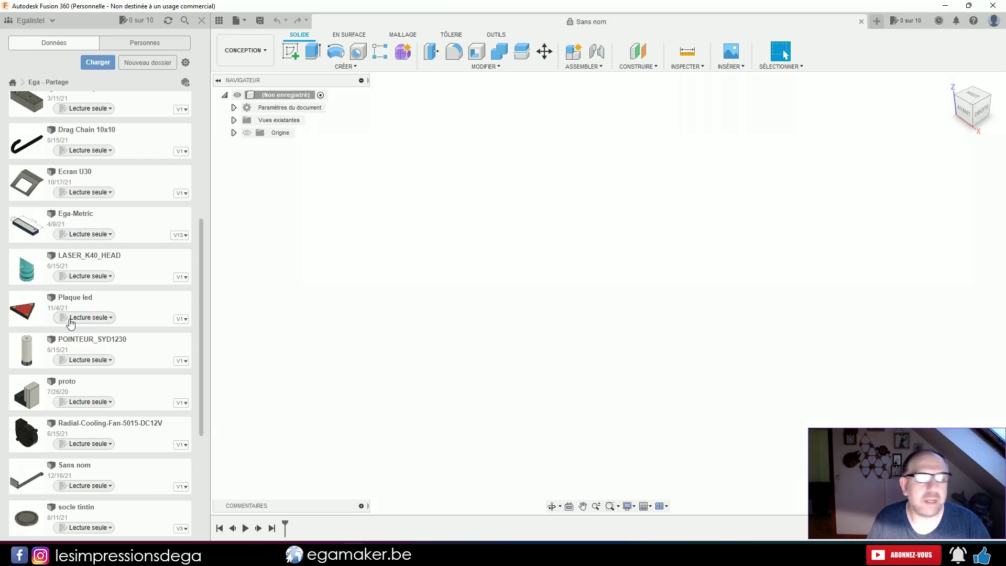
click(82, 323)
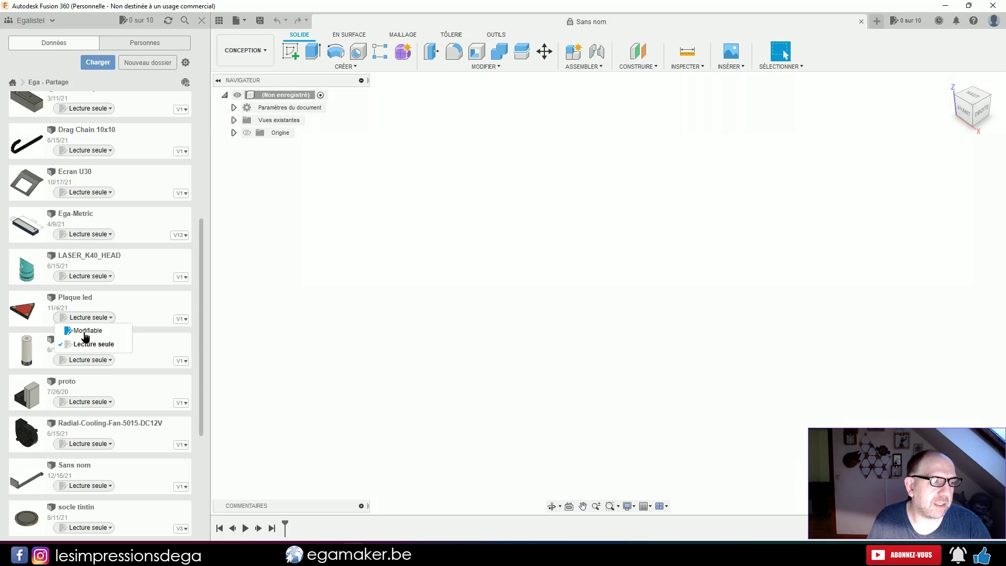
Set Plaque led to Modifiable, open it, and orbit around the triangular LED plate
click(85, 335)
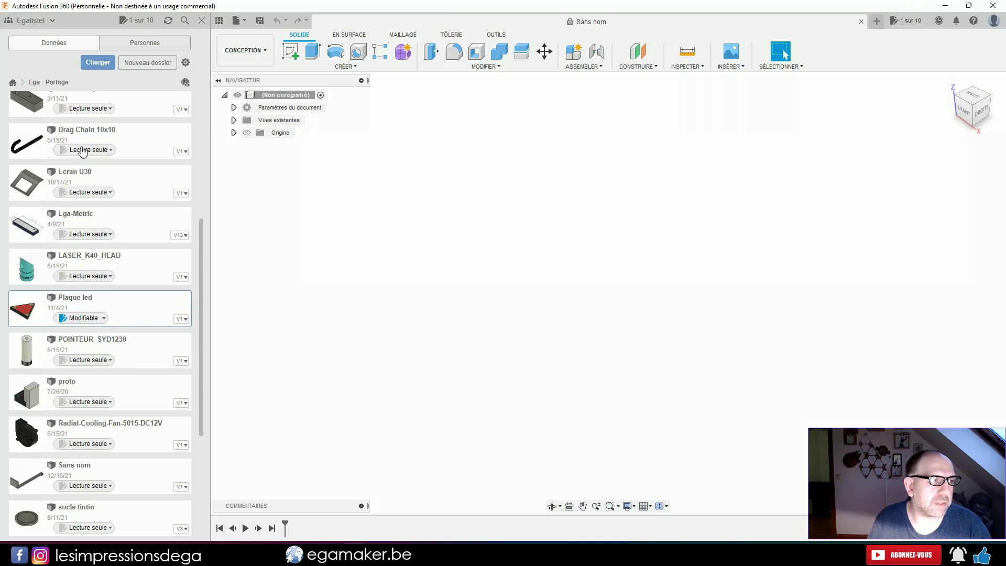
double_click(126, 311)
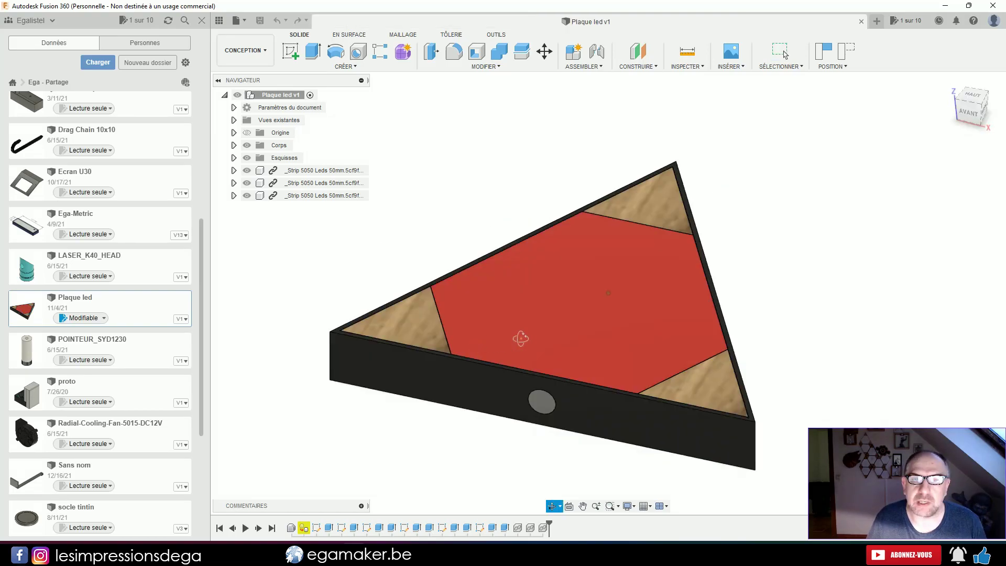
shift+middle_drag(365, 361, 565, 333)
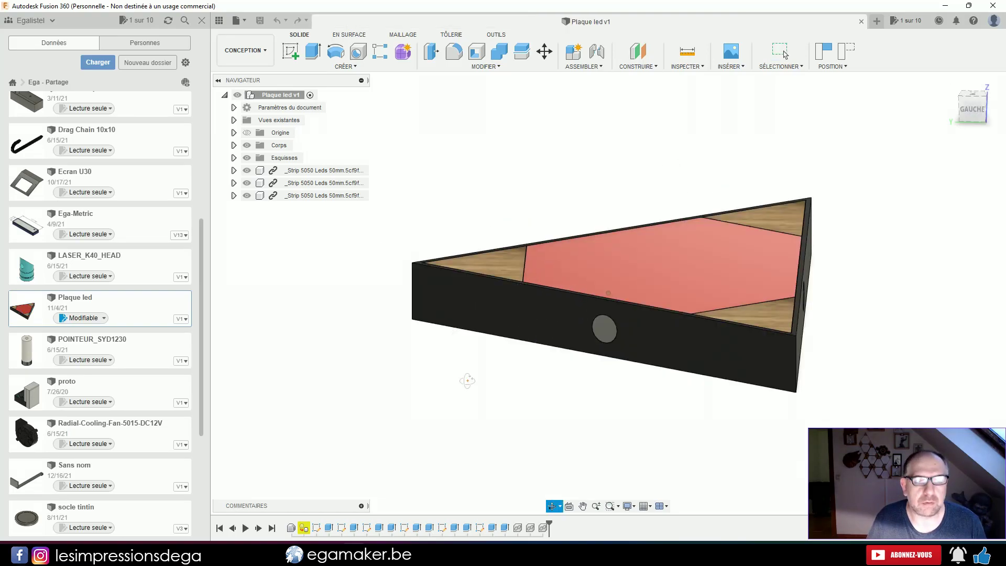
shift+middle_drag(464, 317, 499, 388)
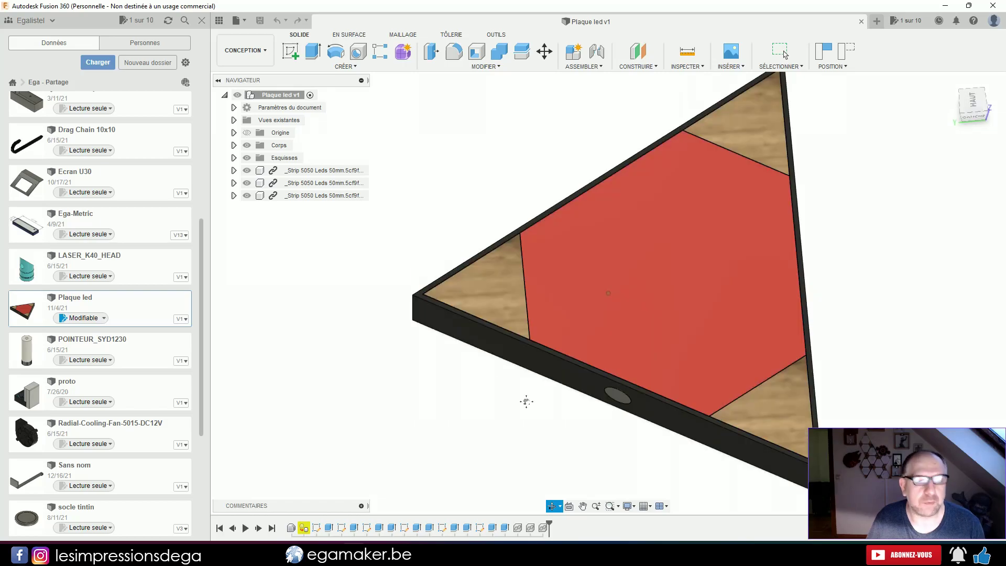
shift+middle_drag(455, 418, 446, 386)
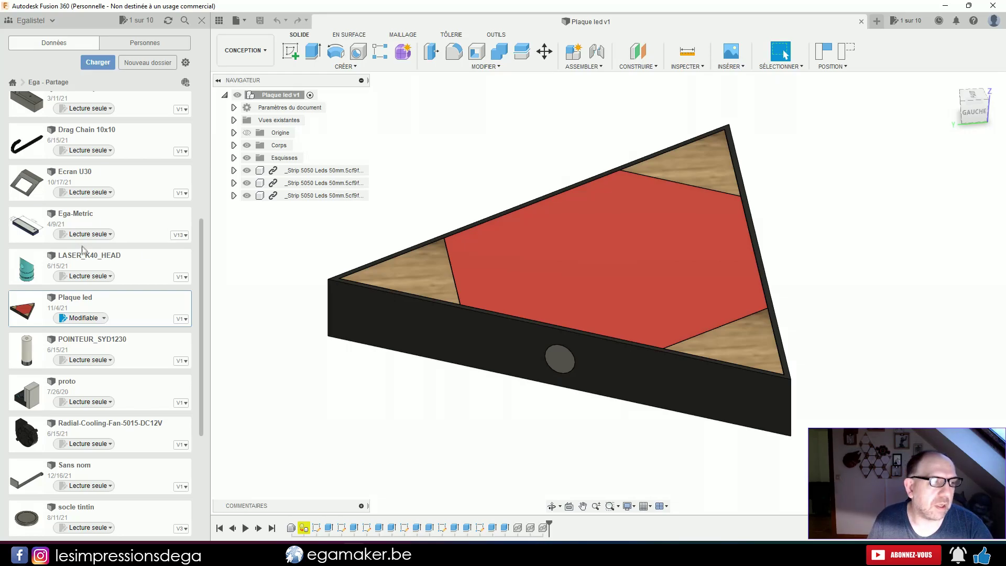
scroll(110, 271, down, 1)
click(93, 267)
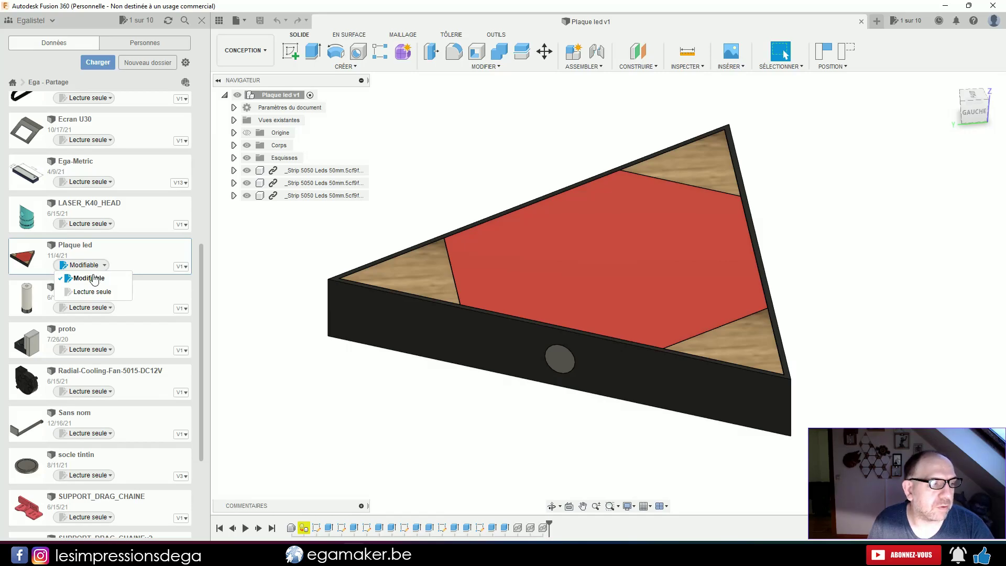
Set Plaque led to Lecture seule, LASER_K40_HEAD to Modifiable, and open LASER_K40_HEAD
click(88, 293)
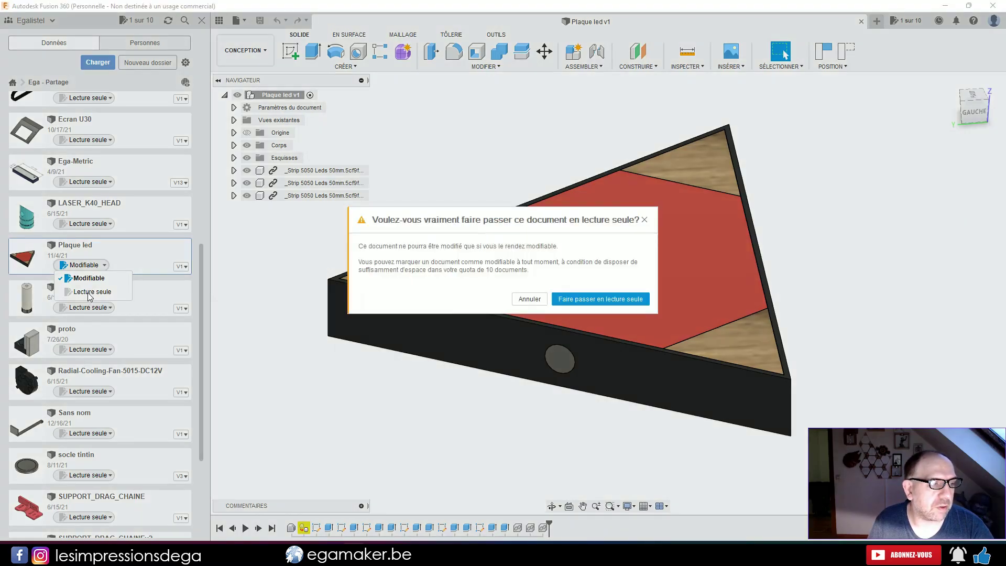
click(604, 299)
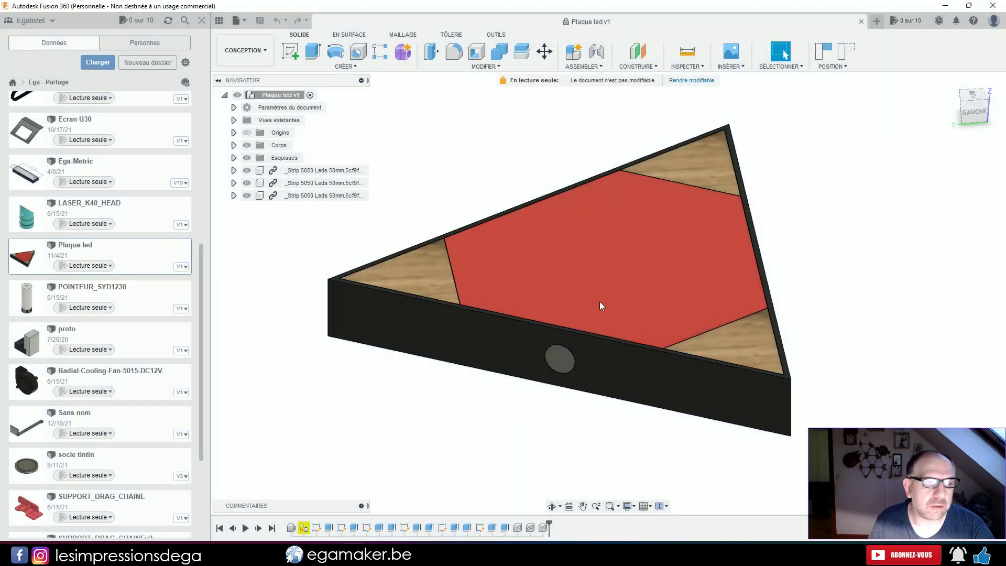
click(97, 224)
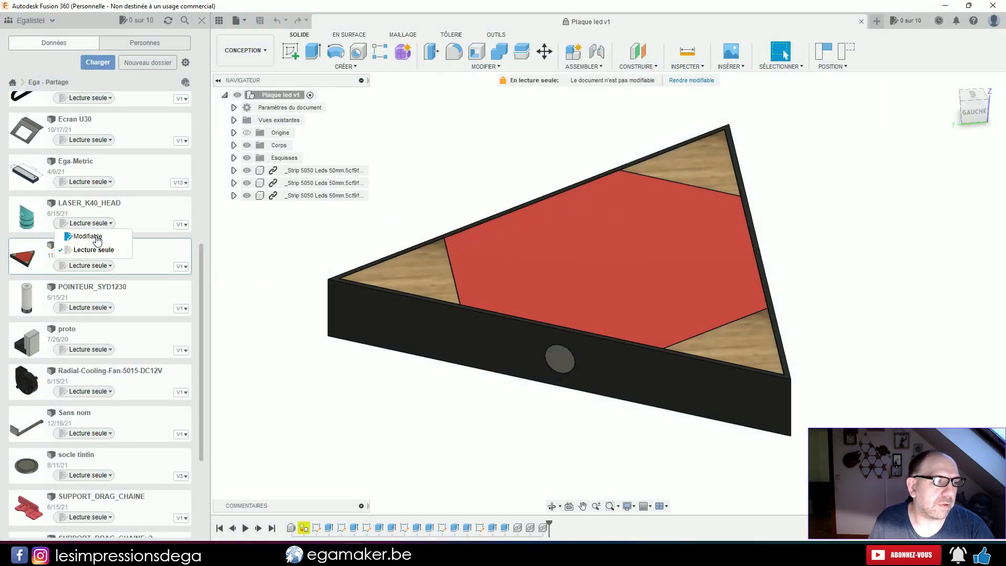
click(93, 241)
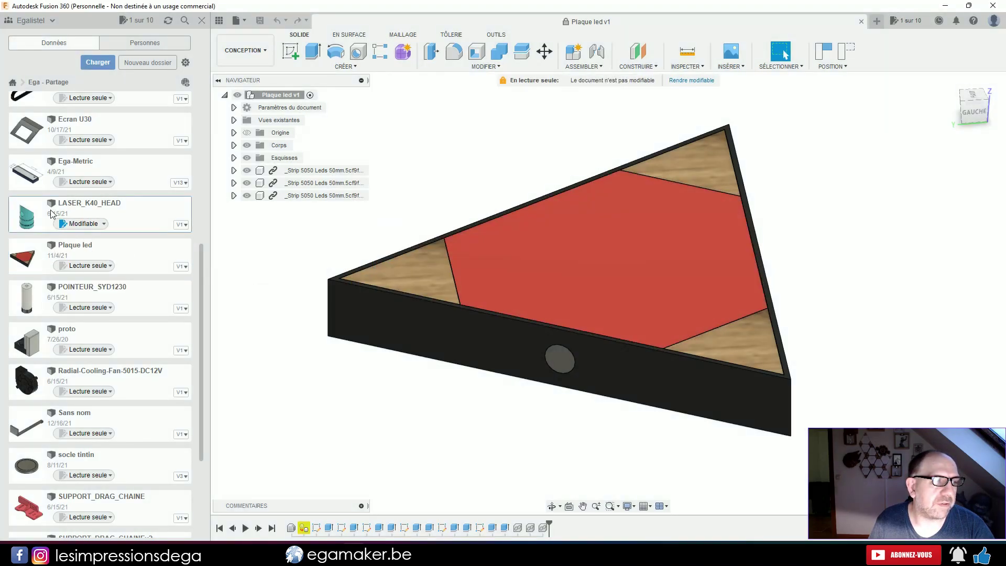
double_click(141, 218)
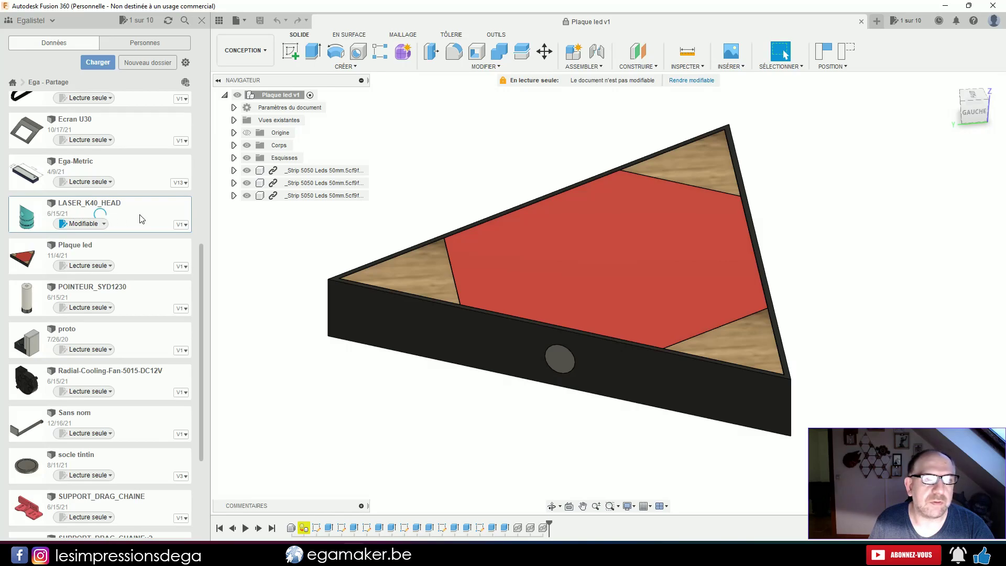
Switch back to the Plaque led v1 document tab
click(376, 28)
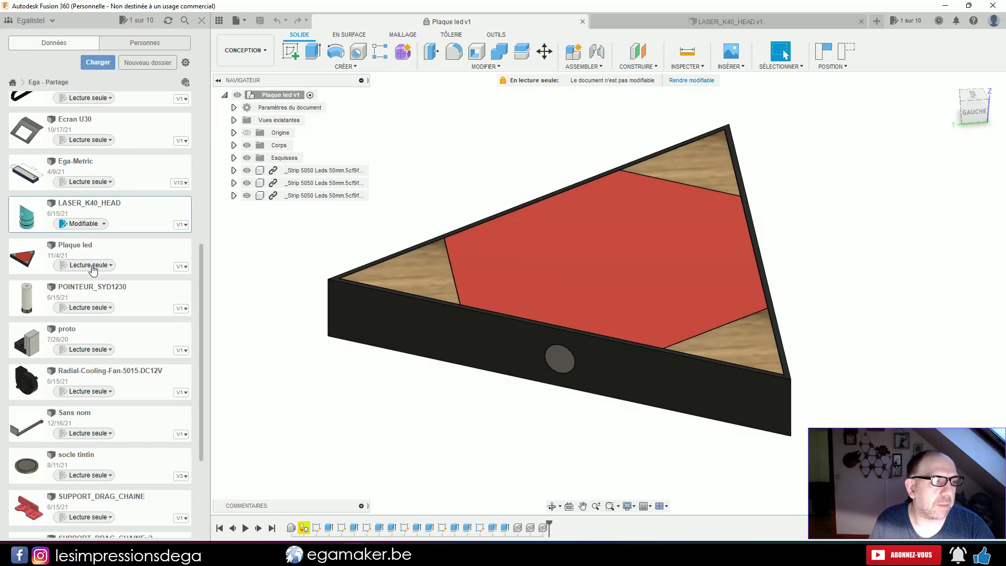